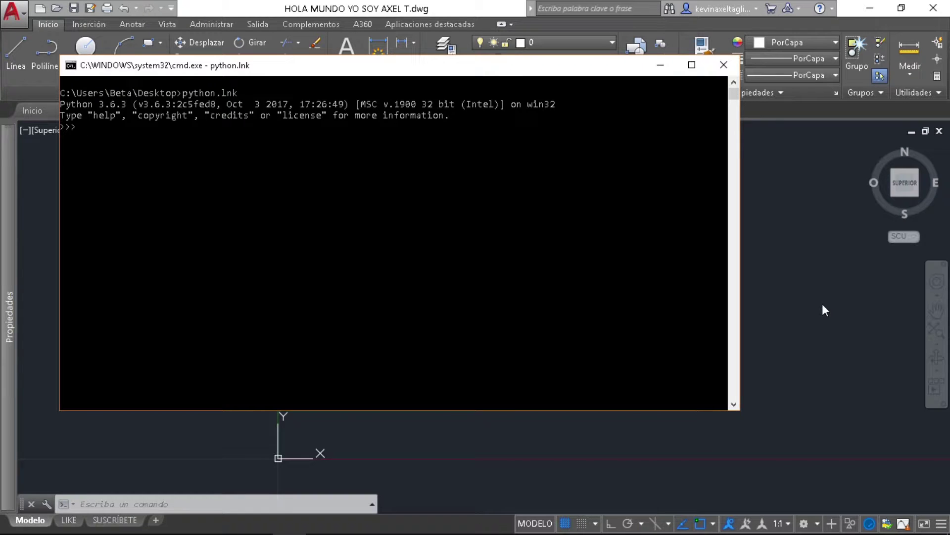
Import Autocad from pyautocad and connect to AutoCAD with acad = Autocad().
{"action": "type", "text": "from "}
{"action": "type", "text": "pyautoc"}
{"action": "type", "text": "ad import A"}
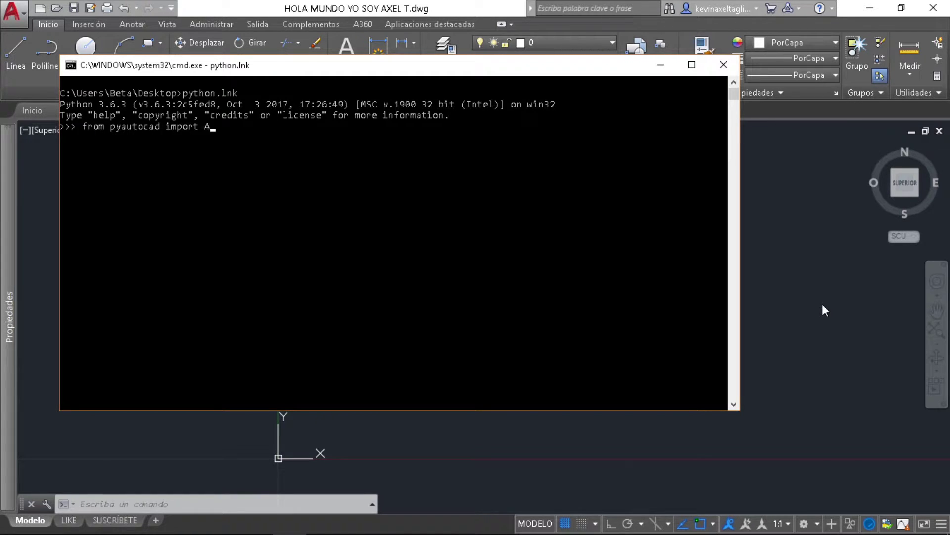
{"action": "type", "text": "utocad"}
{"action": "key", "text": "Return"}
{"action": "type", "text": "acad = "}
{"action": "type", "text": "Autocad()"}
{"action": "key", "text": "Return"}
Loop over acad.doc.Layers printing each name: 0 and Capa1 through Capa6.
{"action": "type", "text": "acad"}
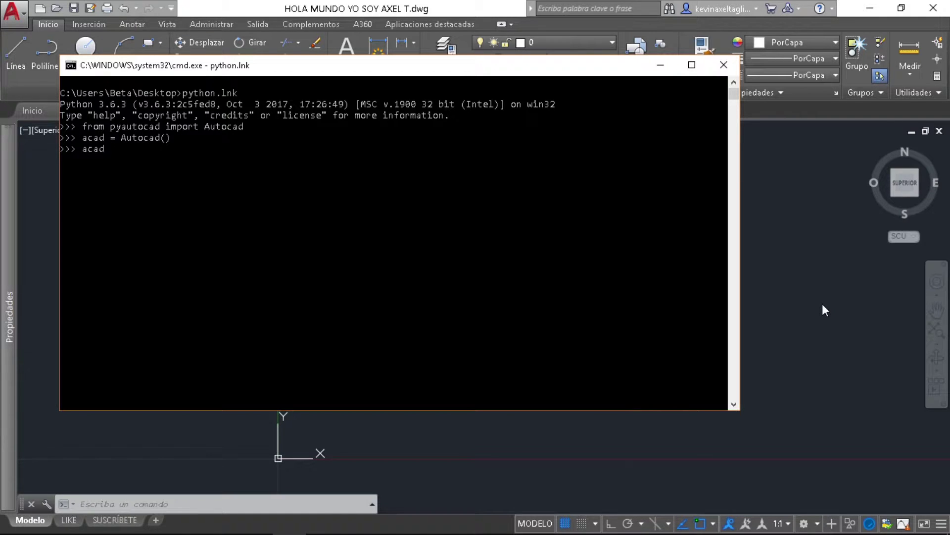
{"action": "type", "text": ".doc."}
{"action": "type", "text": "La"}
{"action": "type", "text": "yers"}
{"action": "key", "text": "Return"}
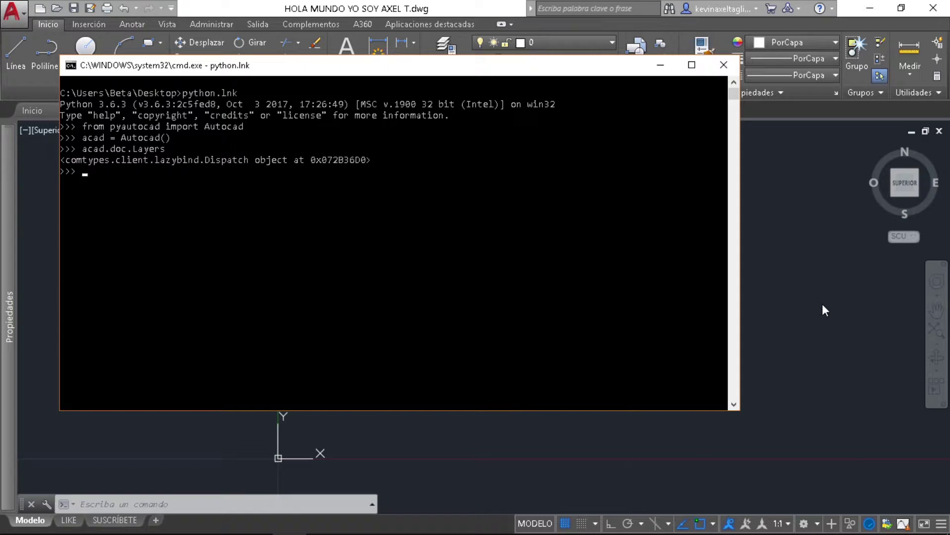
{"action": "type", "text": "f"}
{"action": "type", "text": "or i"}
{"action": "type", "text": " i"}
{"action": "type", "text": "n acad.doc."}
{"action": "type", "text": "Layers:"}
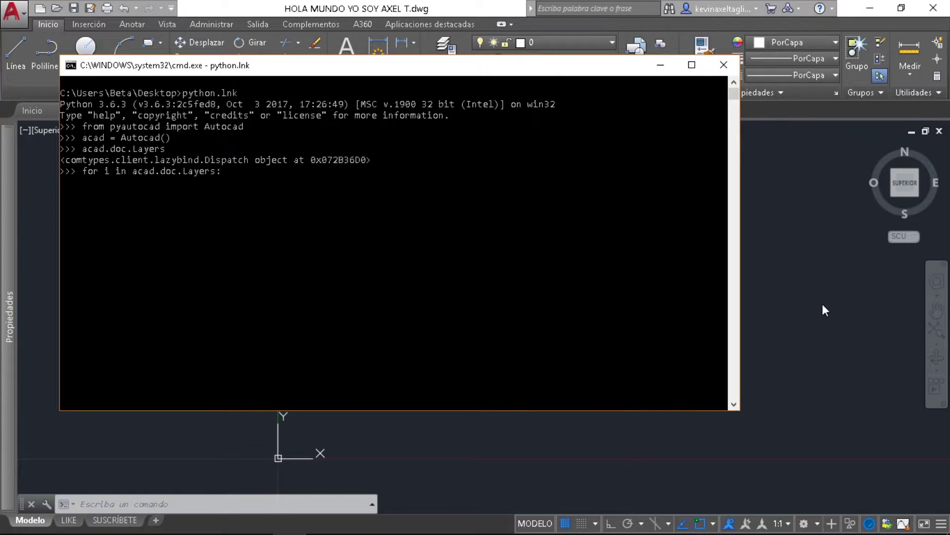
{"action": "key", "text": "Return"}
{"action": "key", "text": "Tab"}
{"action": "type", "text": "i"}
{"action": "type", "text": ".Name"}
{"action": "key", "text": "Return"}
{"action": "key", "text": "Return"}
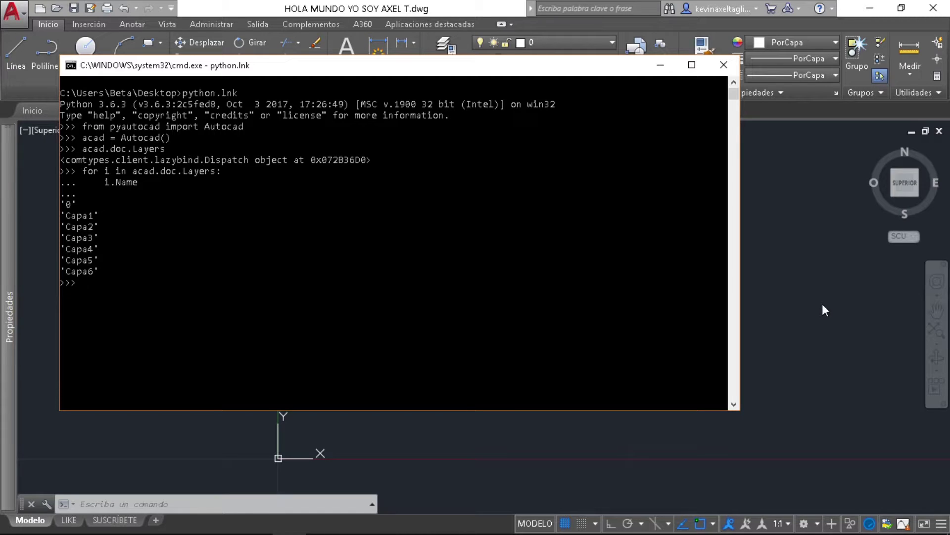
{"action": "left_click", "coordinate": [810, 249]}
{"action": "left_click", "coordinate": [569, 43]}
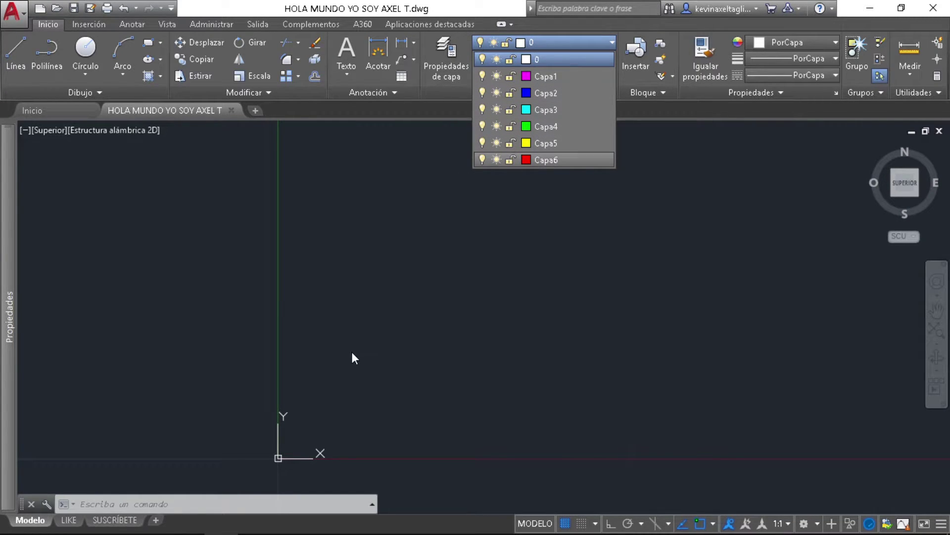
{"action": "left_click", "coordinate": [289, 521]}
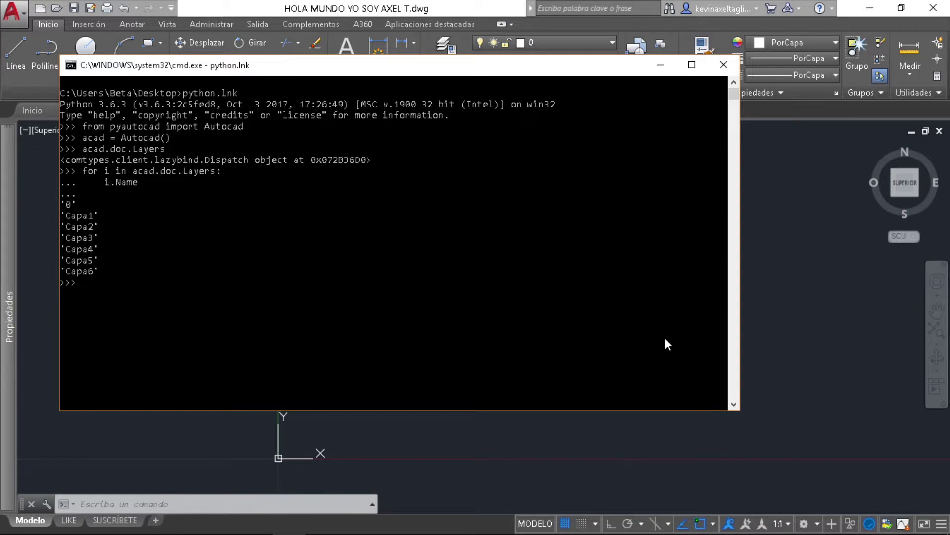
Run acad.doc.Layers.Add("Capa7") to create the Capa7 layer.
{"action": "type", "text": "acad"}
{"action": "type", "text": ".doc.L"}
{"action": "type", "text": "ayers."}
{"action": "type", "text": "Add("}
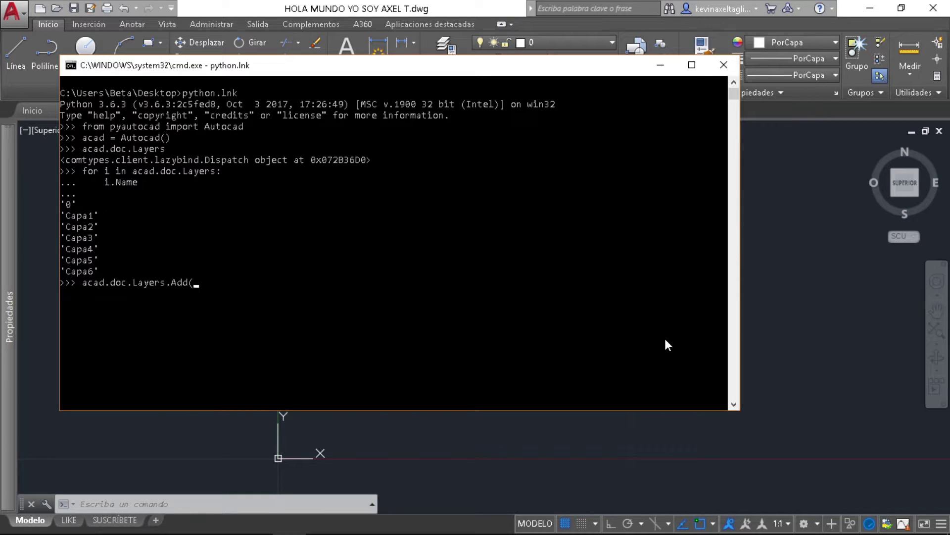
{"action": "type", "text": "\"C"}
{"action": "type", "text": "apa7"}
{"action": "type", "text": "\")"}
{"action": "key", "text": "Return"}
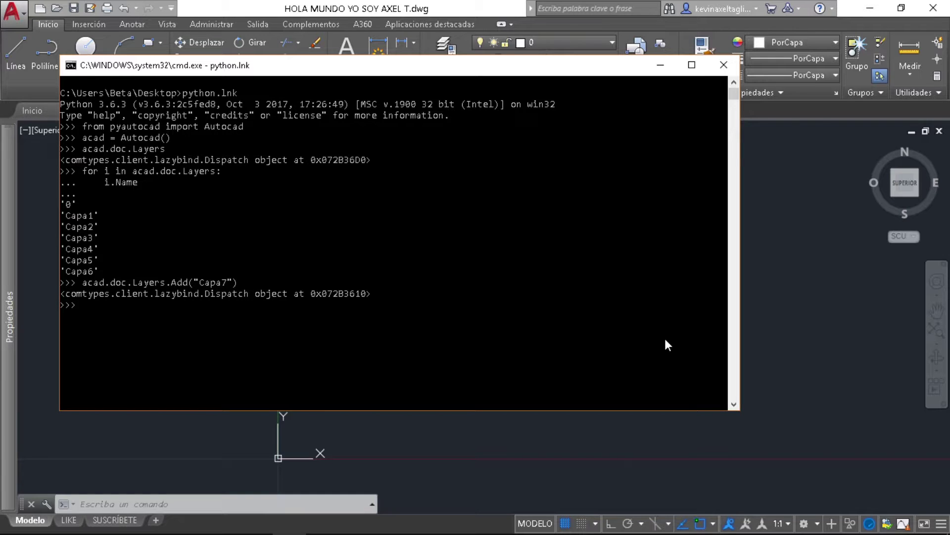
{"action": "left_click", "coordinate": [415, 8]}
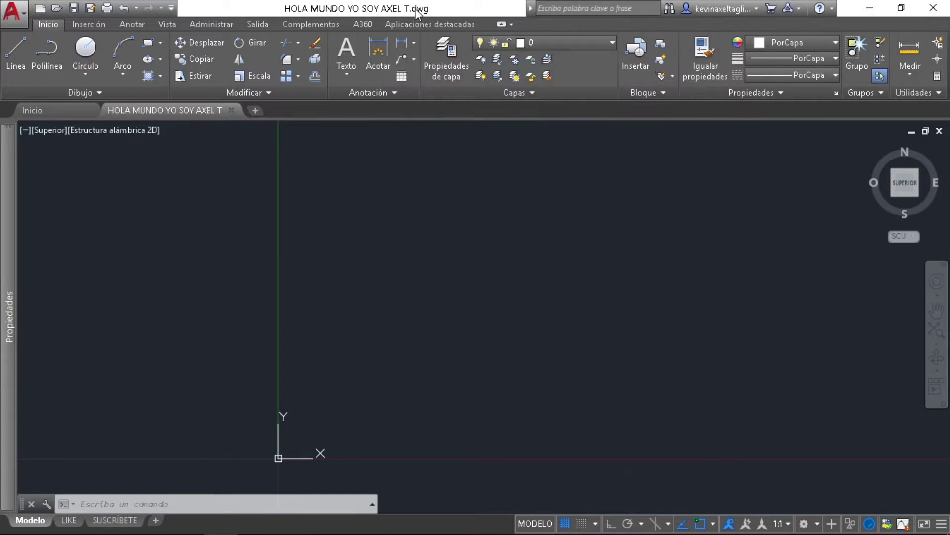
{"action": "left_click", "coordinate": [574, 43]}
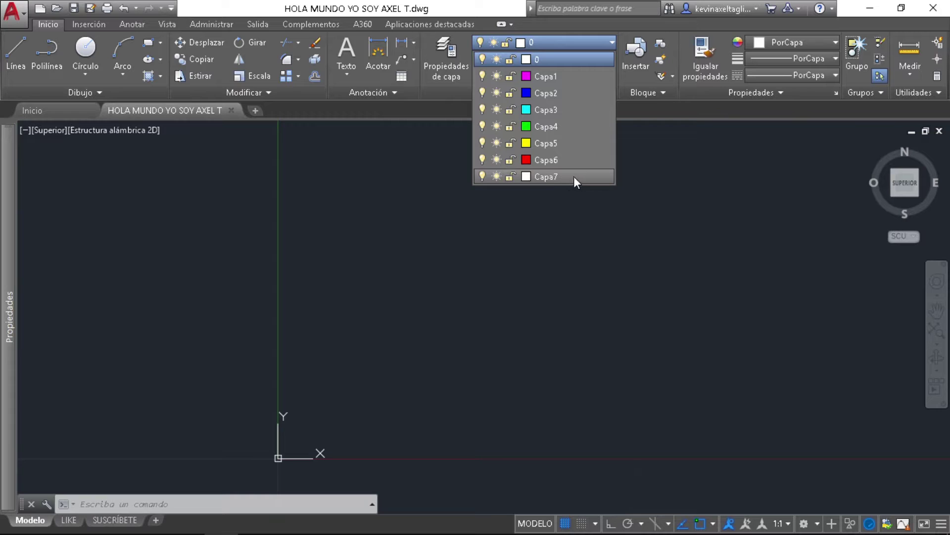
{"action": "mouse_move", "coordinate": [475, 520]}
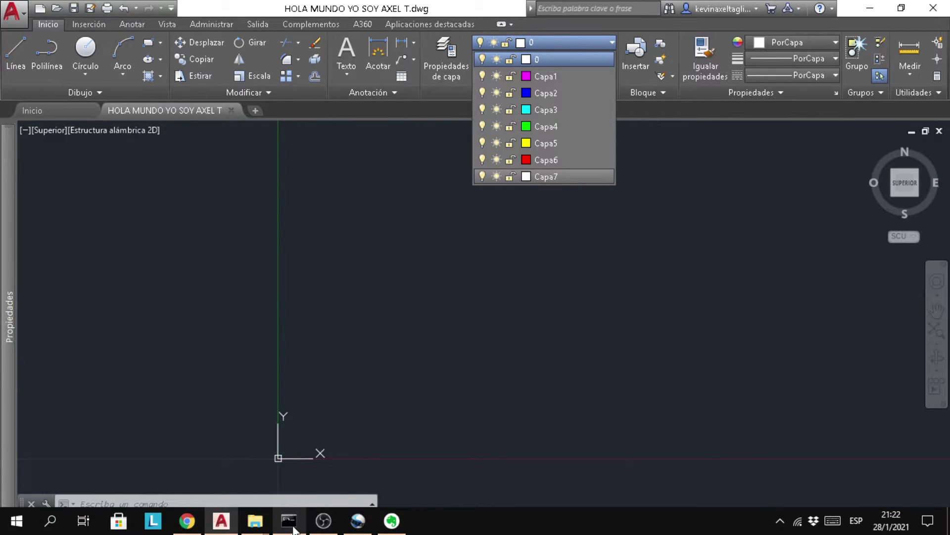
{"action": "left_click", "coordinate": [288, 521]}
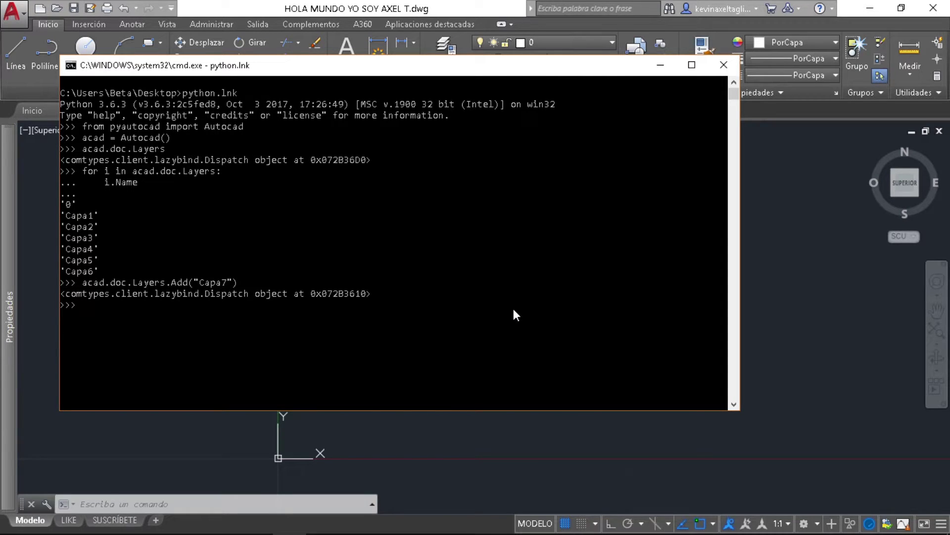
Begin the statement acad.doc.Layers.Item( at the Python prompt.
{"action": "type", "text": "acad."}
{"action": "type", "text": "doc.Layer"}
{"action": "type", "text": "s.I"}
{"action": "type", "text": "te"}
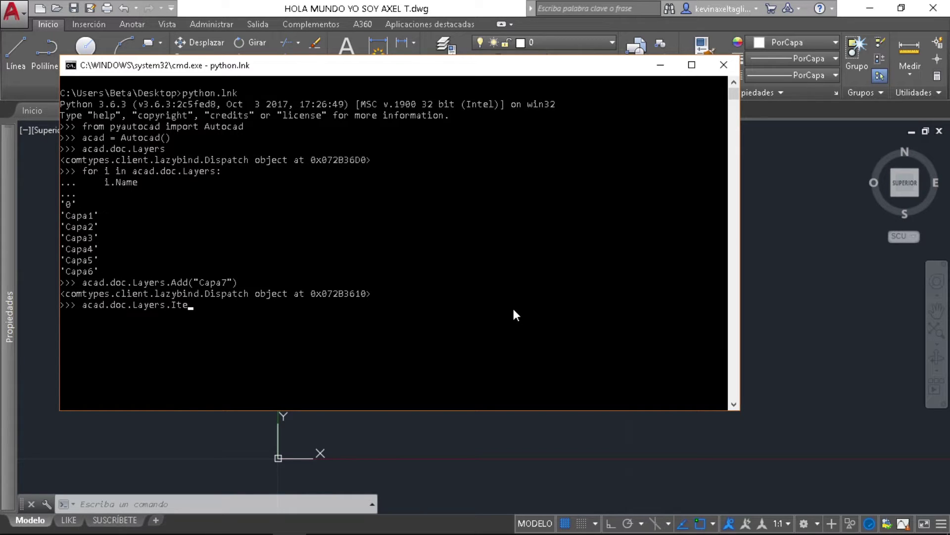
{"action": "type", "text": "m("}
Store layer Capa7 in variable capa7 via Layers.Item("Capa7") and inspect it.
{"action": "type", "text": "\"Capa"}
{"action": "type", "text": "7\")"}
{"action": "key", "text": "Left"}
{"action": "key", "text": "Left"}
{"action": "key", "text": "Left"}
{"action": "key", "text": "Left"}
{"action": "key", "text": "Left"}
{"action": "key", "text": "Left"}
{"action": "key", "text": "Left"}
{"action": "key", "text": "Left"}
{"action": "key", "text": "Left"}
{"action": "type", "text": "cap"}
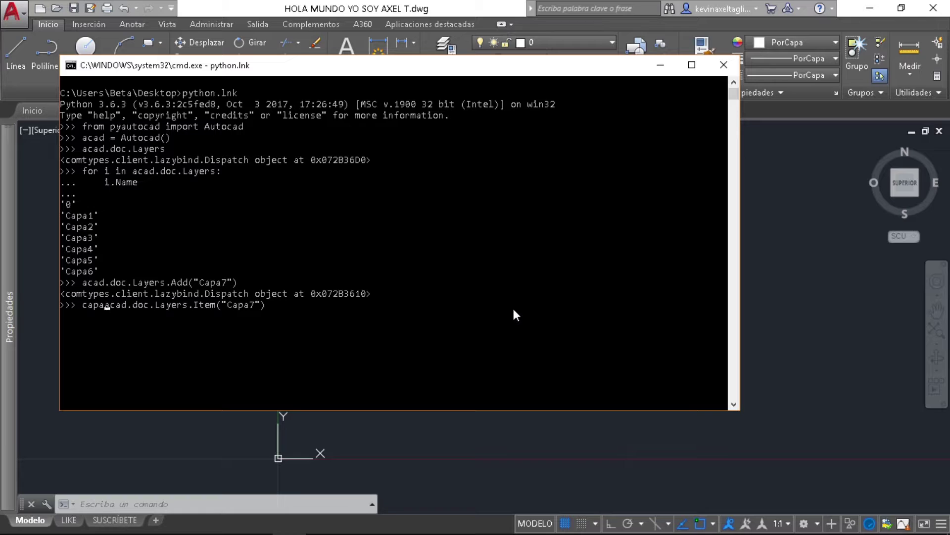
{"action": "type", "text": "a7 ="}
{"action": "key", "text": "Return"}
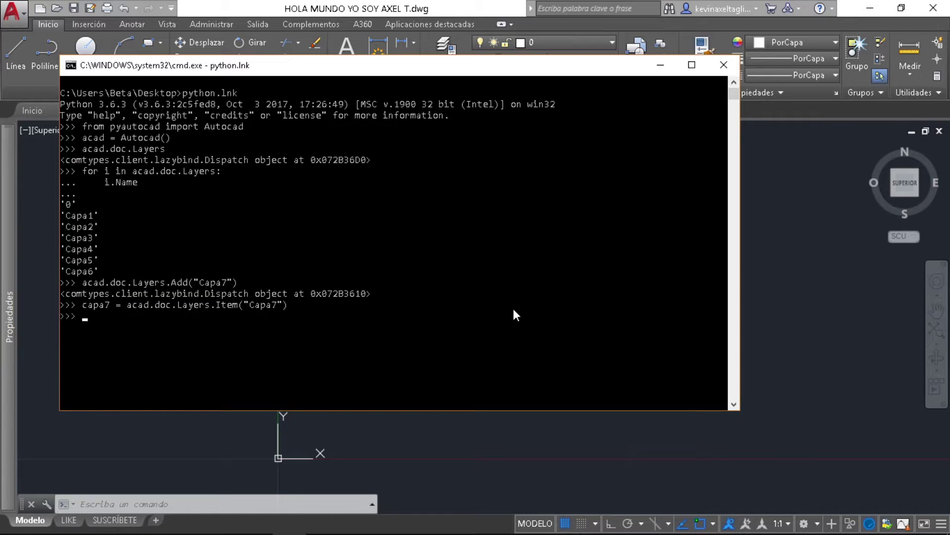
{"action": "type", "text": "capa"}
{"action": "type", "text": "7"}
{"action": "key", "text": "Return"}
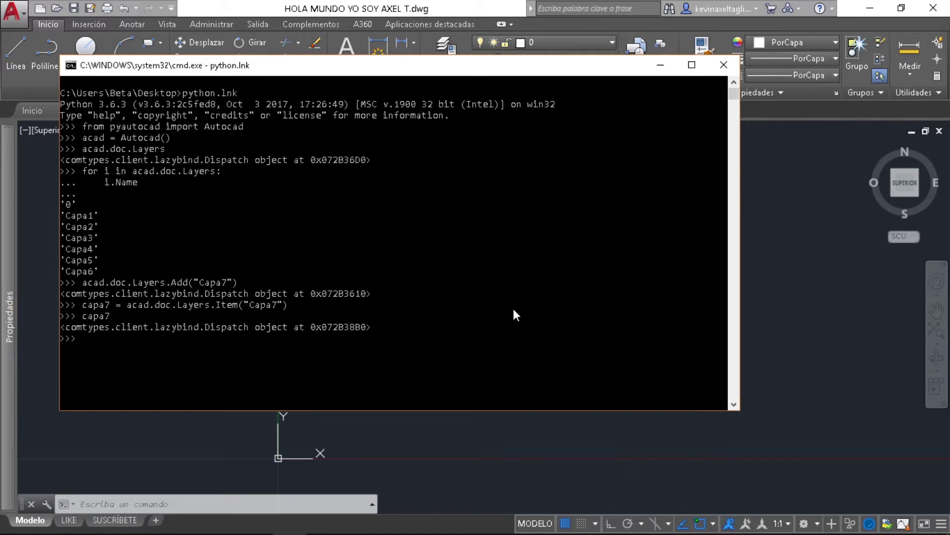
Start the capa7.Color = assignment, correcting a typo.
{"action": "type", "text": "ca"}
{"action": "type", "text": "pa"}
{"action": "type", "text": "7.Colo"}
{"action": "type", "text": "r"}
{"action": "type", "text": " ="}
{"action": "type", "text": "r"}
{"action": "key", "text": "BackSpace"}
{"action": "type", "text": "="}
Open Capa7's colour chooser from AutoCAD's layer dropdown, showing index 1 as RGB 255,0,0.
{"action": "left_click", "coordinate": [559, 50]}
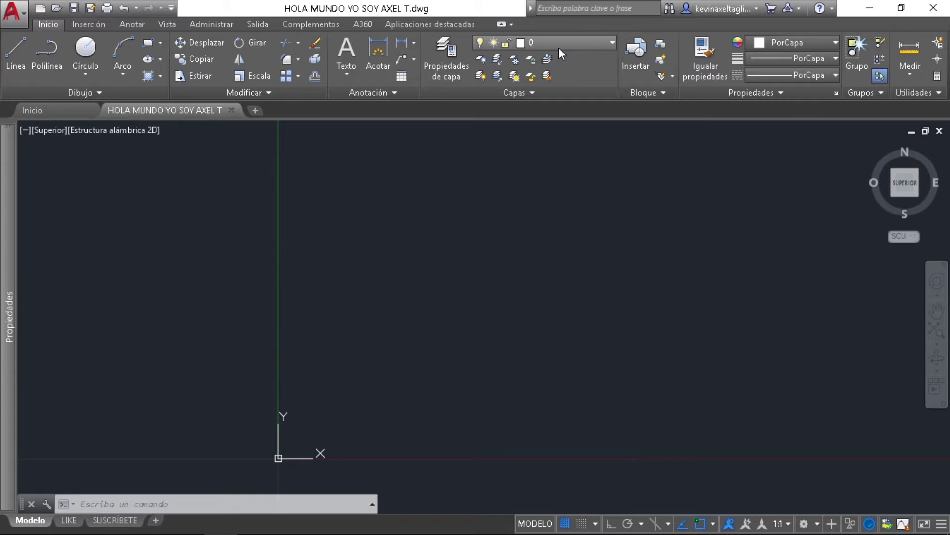
{"action": "left_click", "coordinate": [571, 42]}
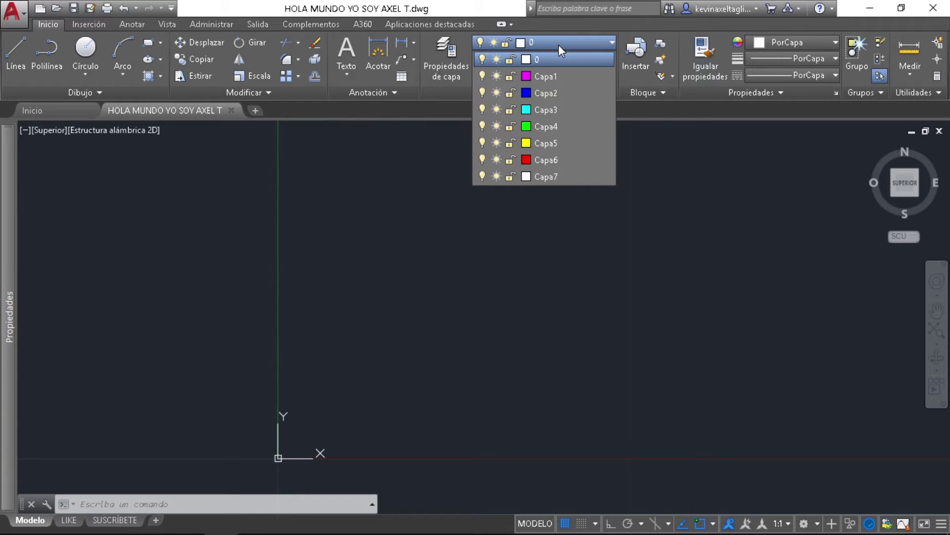
{"action": "left_click", "coordinate": [526, 176]}
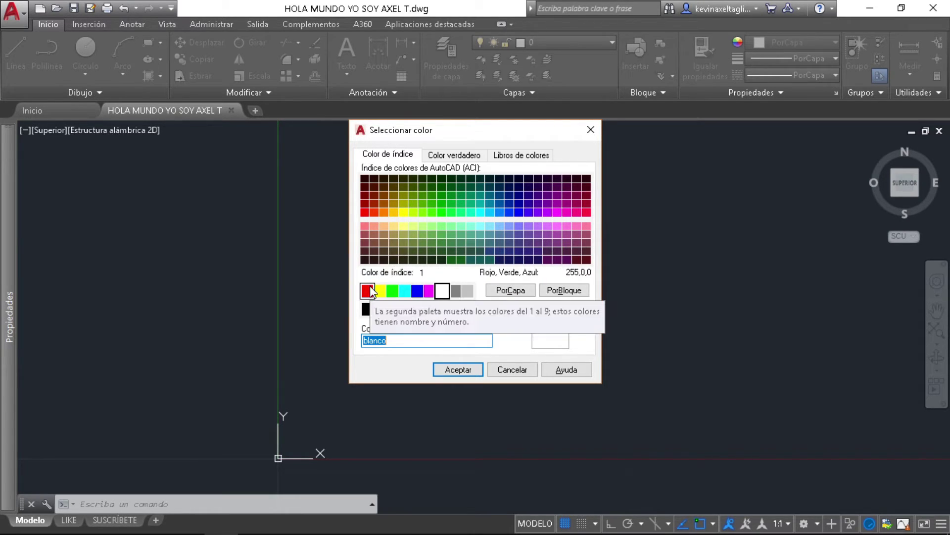
Set capa7.Color = 1 and confirm Capa7 shows red in AutoCAD's layer list.
{"action": "left_click", "coordinate": [454, 371]}
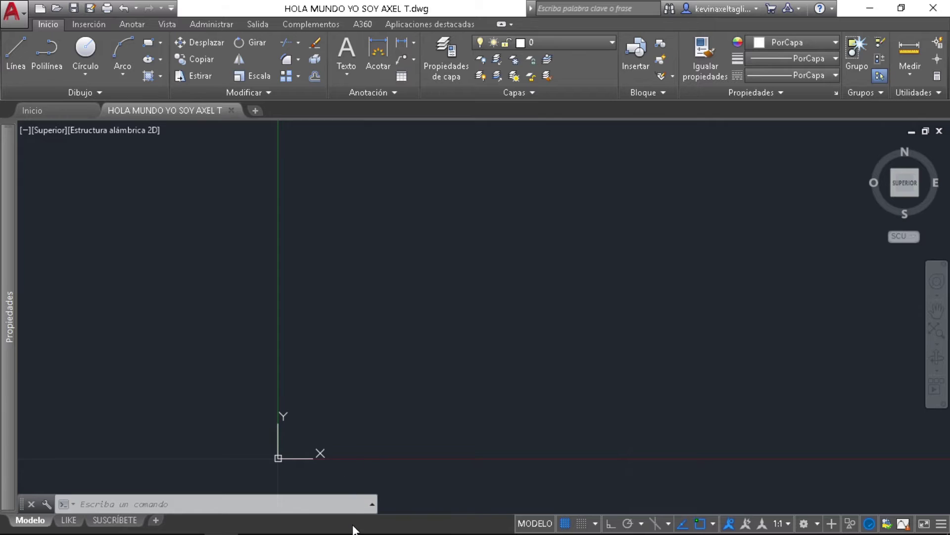
{"action": "left_click", "coordinate": [297, 526]}
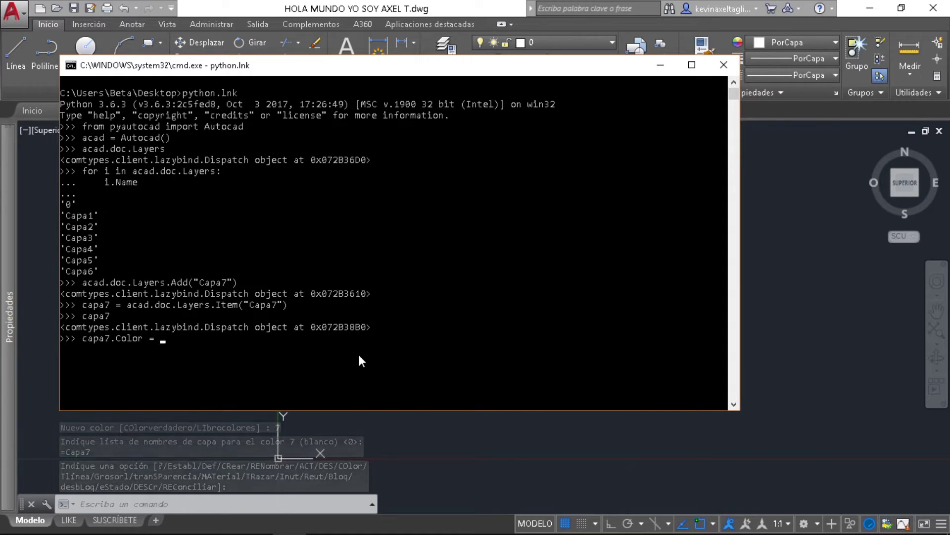
{"action": "type", "text": "1"}
{"action": "key", "text": "Return"}
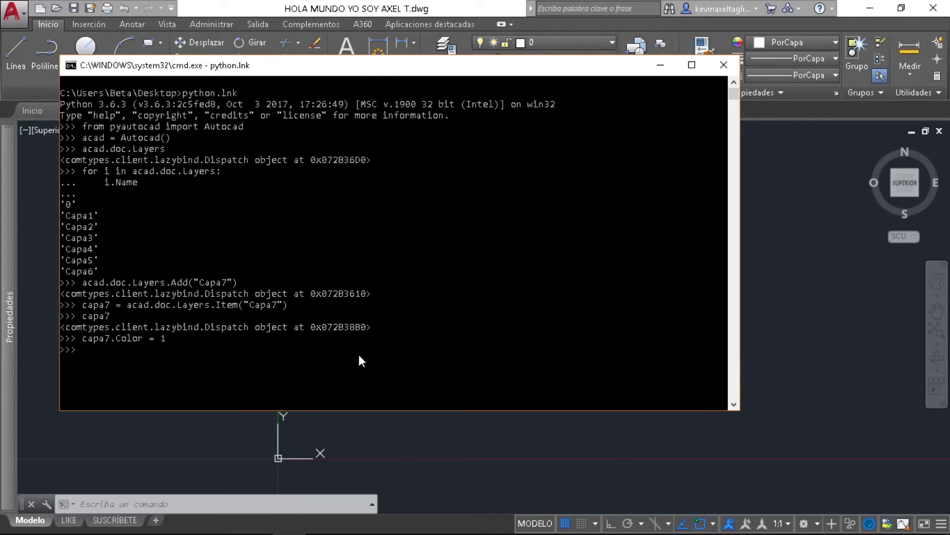
{"action": "left_click", "coordinate": [429, 10]}
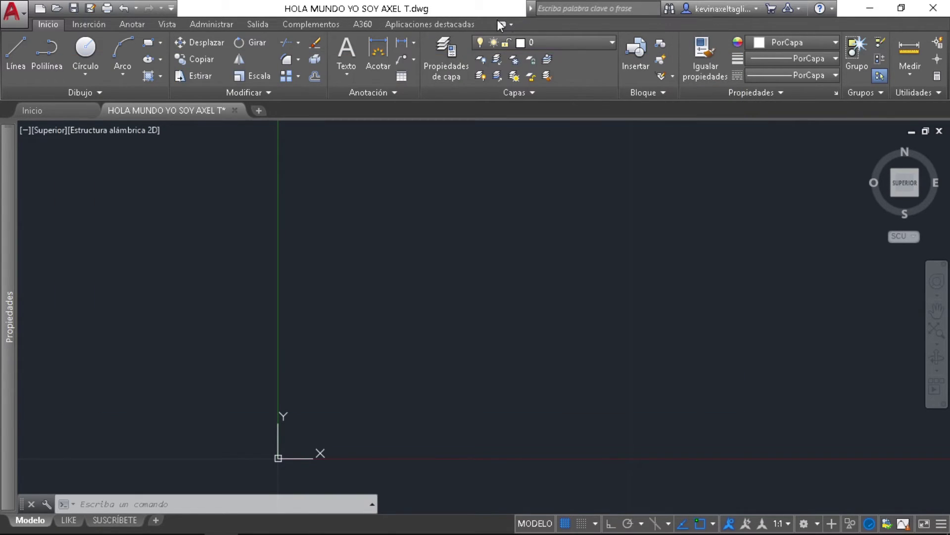
{"action": "left_click", "coordinate": [560, 43]}
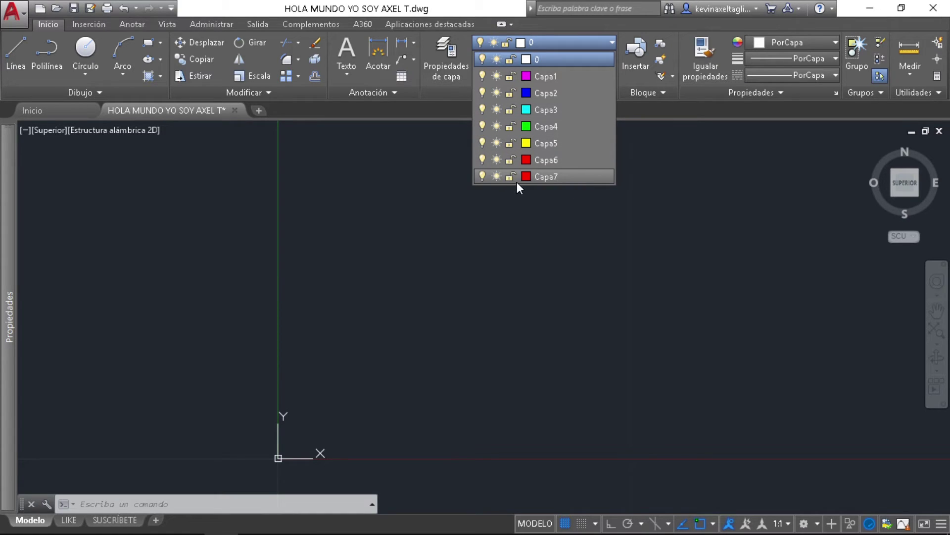
{"action": "mouse_move", "coordinate": [475, 521]}
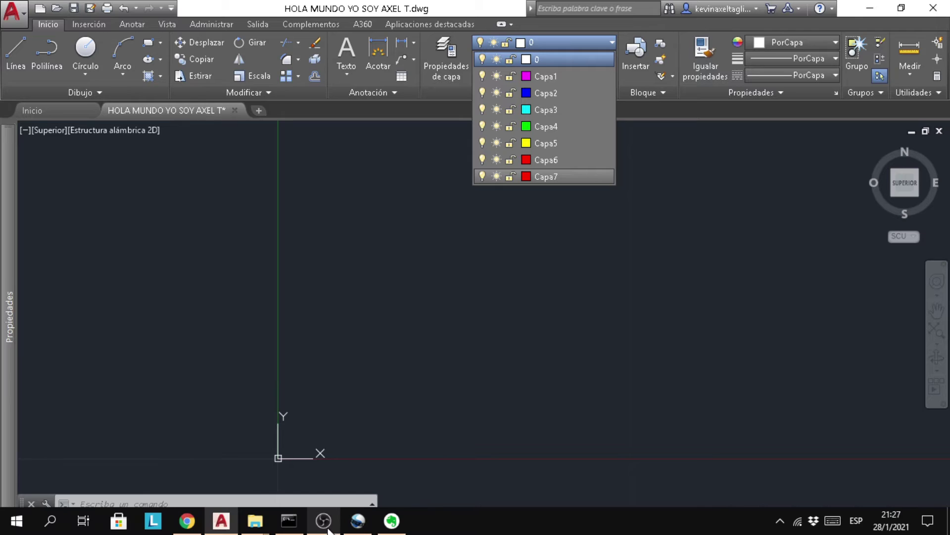
{"action": "left_click", "coordinate": [290, 520]}
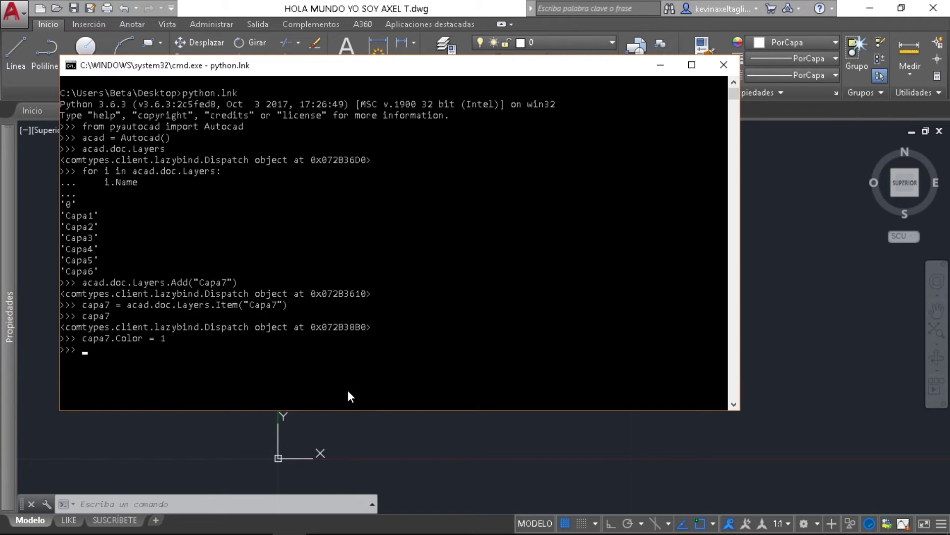
Change Capa7 to colour 7 and confirm it shows white in the layer list.
{"action": "key", "text": "Up"}
{"action": "type", "text": "7"}
{"action": "key", "text": "Return"}
{"action": "left_click", "coordinate": [449, 6]}
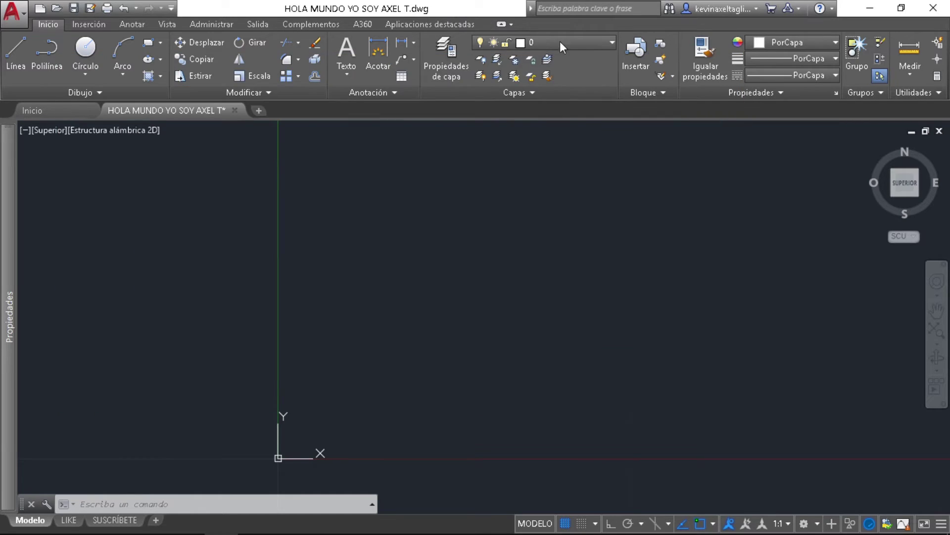
{"action": "left_click", "coordinate": [581, 43]}
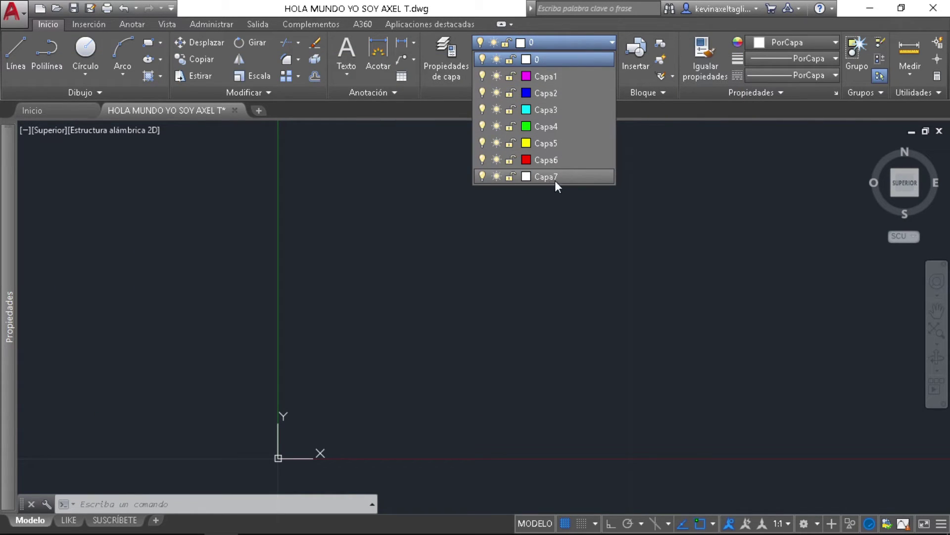
{"action": "left_click", "coordinate": [398, 202]}
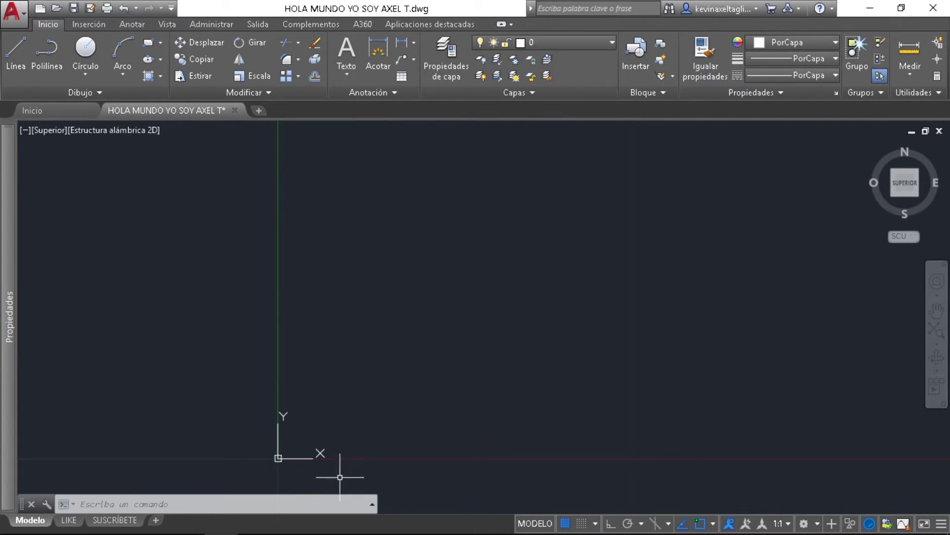
{"action": "left_click", "coordinate": [297, 524]}
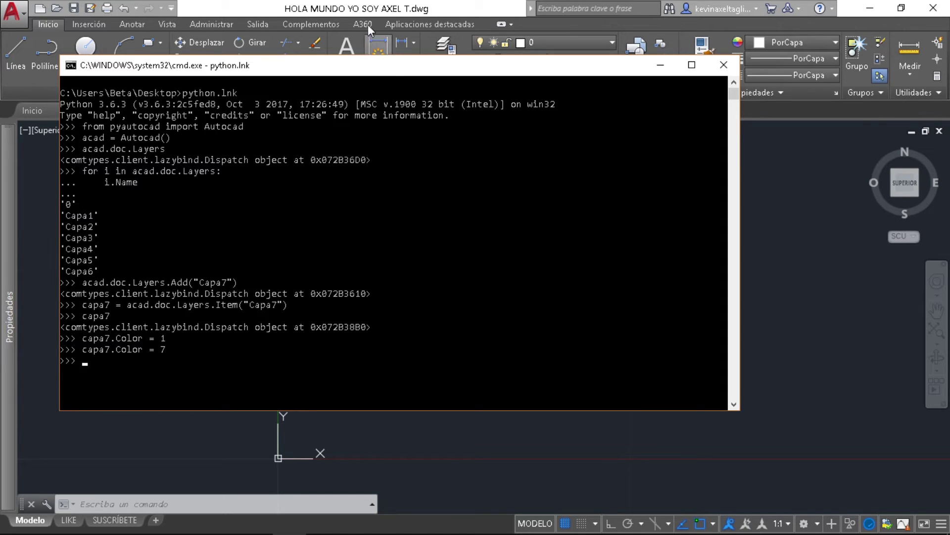
Make Capa7 current and draw a diagonal line from upper left to lower right.
{"action": "left_click", "coordinate": [436, 11]}
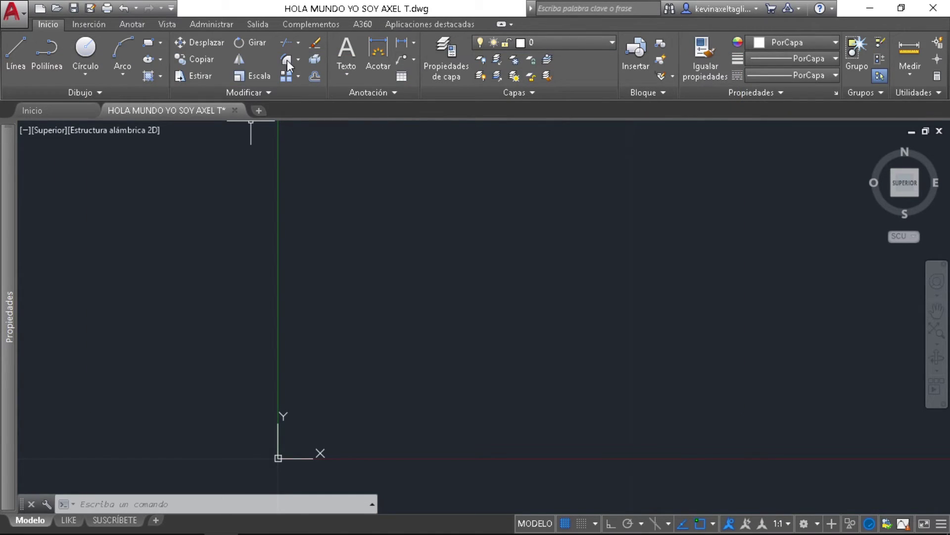
{"action": "left_click", "coordinate": [532, 41]}
{"action": "left_click", "coordinate": [551, 177]}
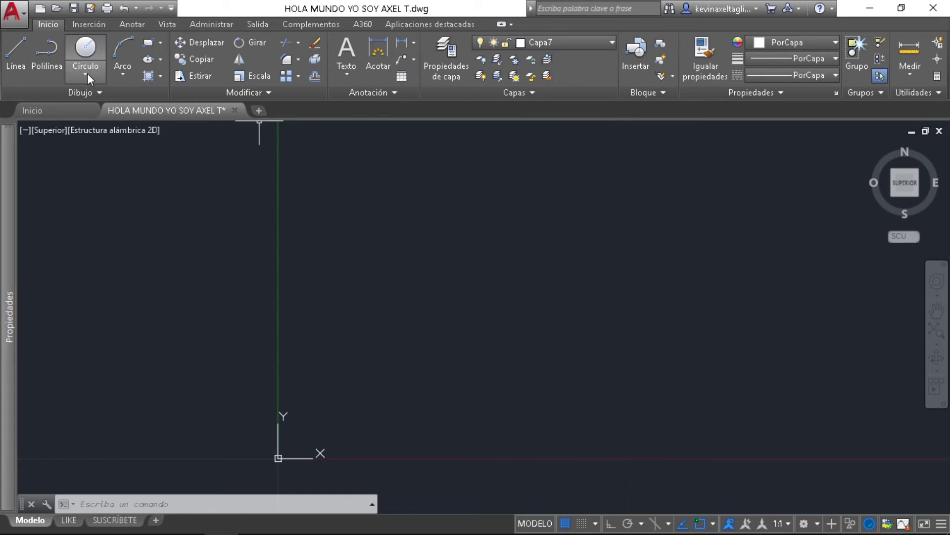
{"action": "left_click", "coordinate": [15, 49]}
{"action": "left_click", "coordinate": [300, 199]}
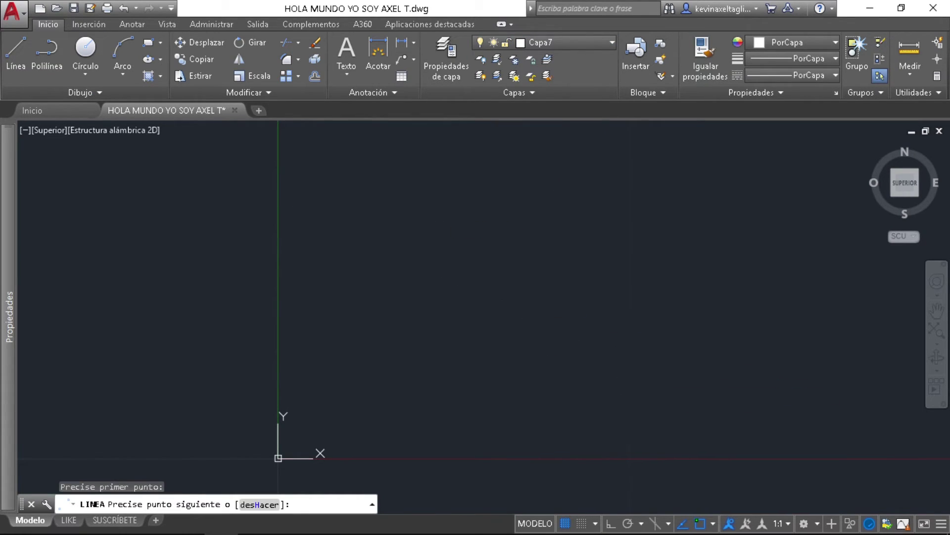
{"action": "left_click", "coordinate": [644, 377]}
{"action": "key", "text": "Escape"}
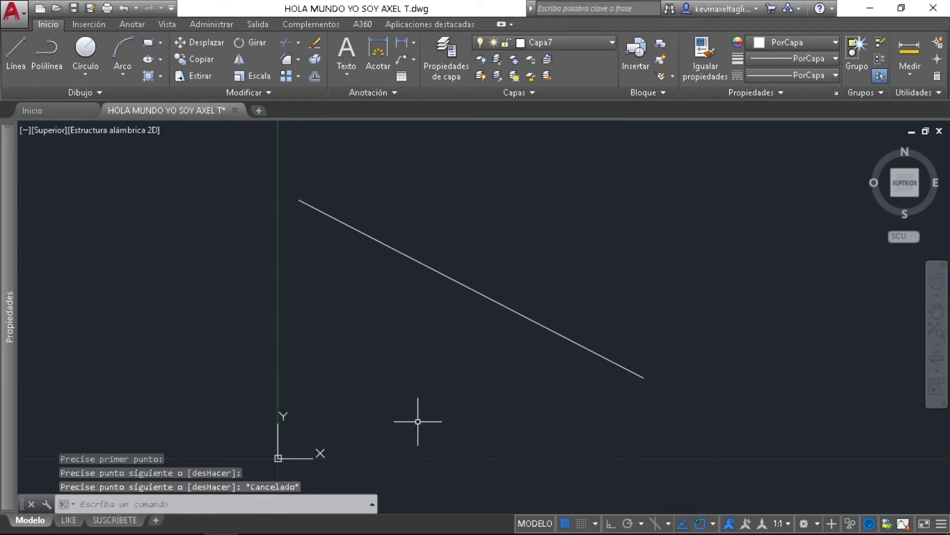
Make layer 0 the current layer again.
{"action": "left_click", "coordinate": [574, 43]}
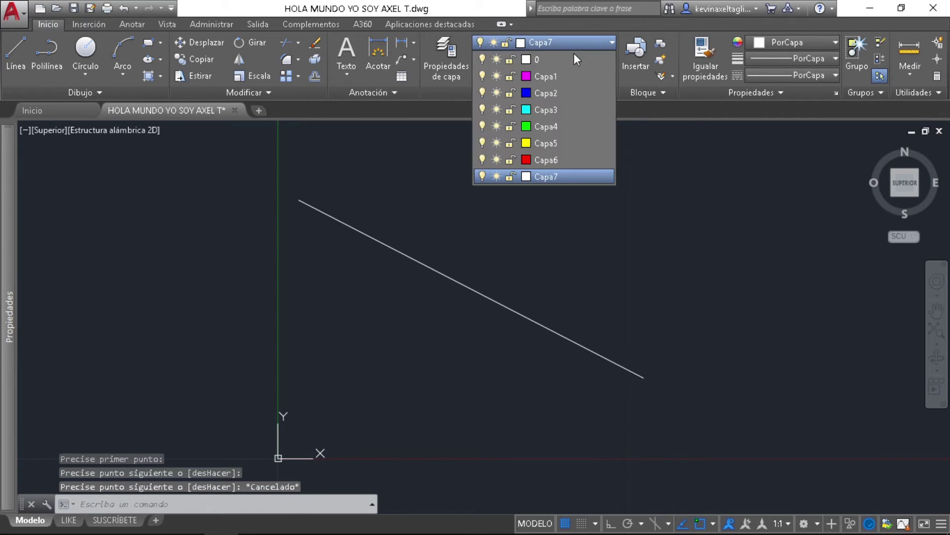
{"action": "left_click", "coordinate": [551, 63]}
{"action": "mouse_move", "coordinate": [290, 524]}
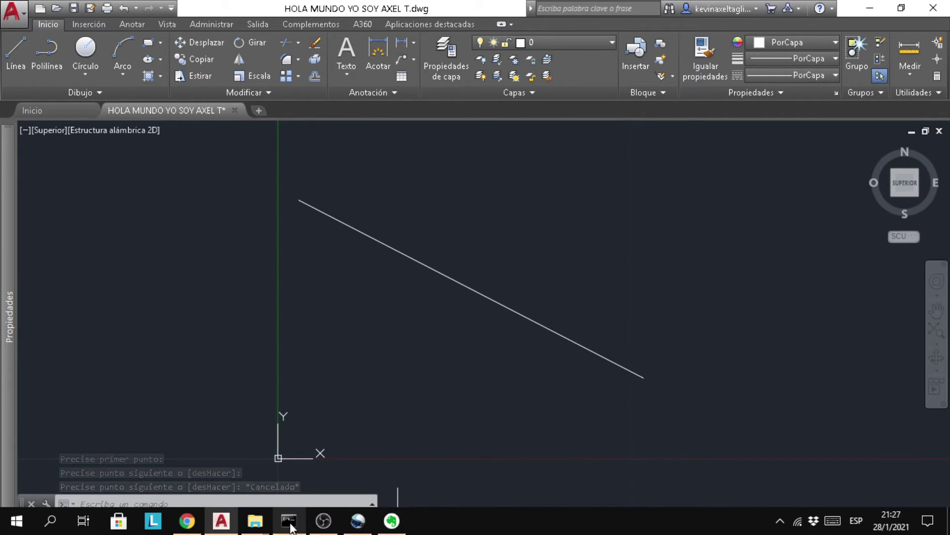
{"action": "left_click", "coordinate": [290, 521]}
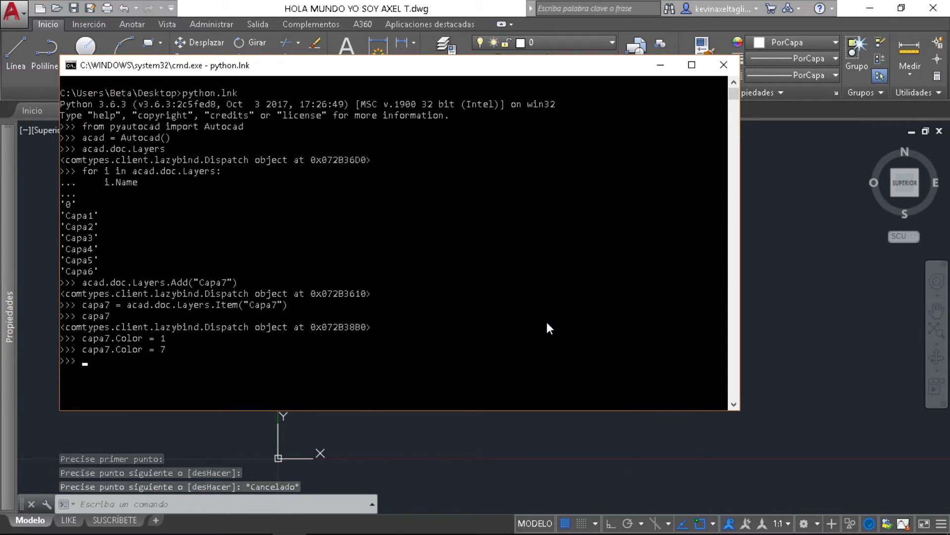
Query capa7.LayerOn and capa7.Color (7), then run capa7.LayerOn = False.
{"action": "type", "text": "ca"}
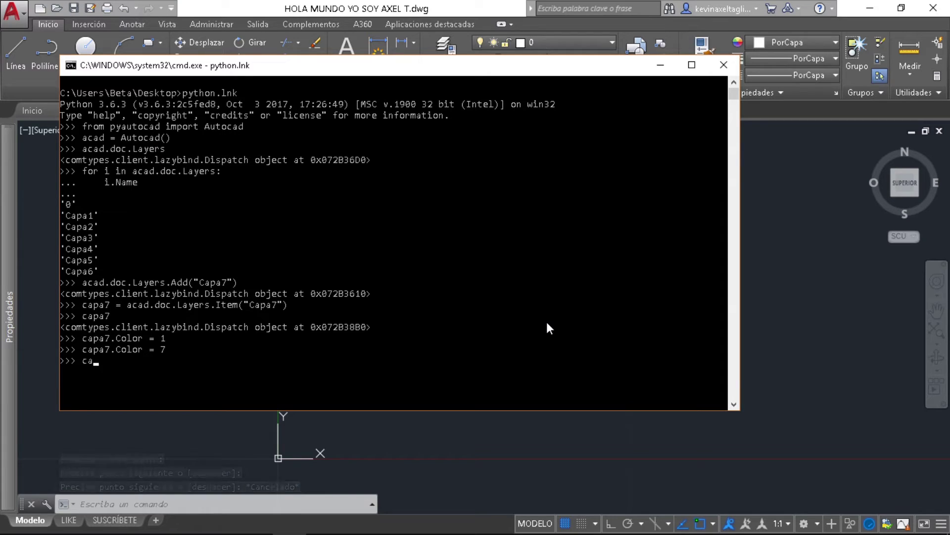
{"action": "type", "text": "pa7."}
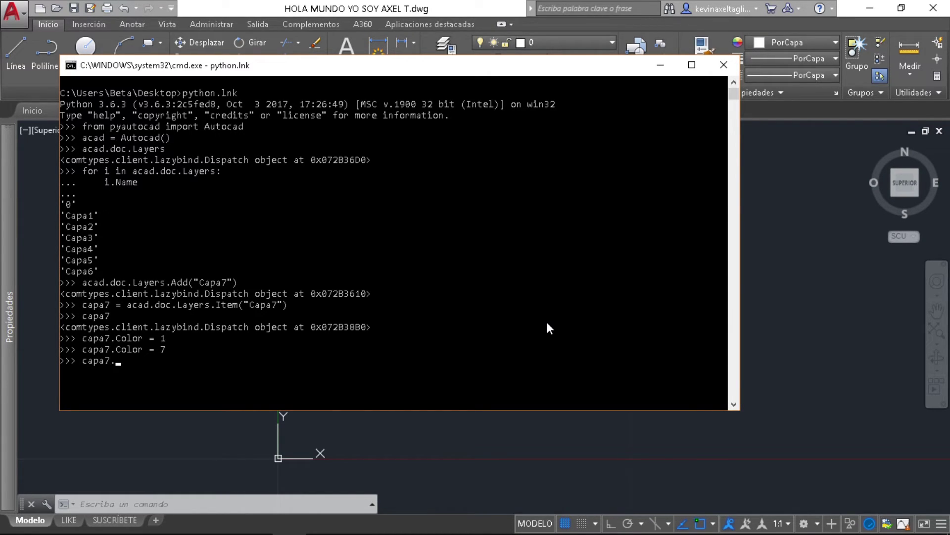
{"action": "type", "text": "Layer"}
{"action": "type", "text": "On"}
{"action": "type", "text": " ="}
{"action": "key", "text": "BackSpace"}
{"action": "key", "text": "Return"}
{"action": "type", "text": "capa7."}
{"action": "type", "text": "Color"}
{"action": "key", "text": "Return"}
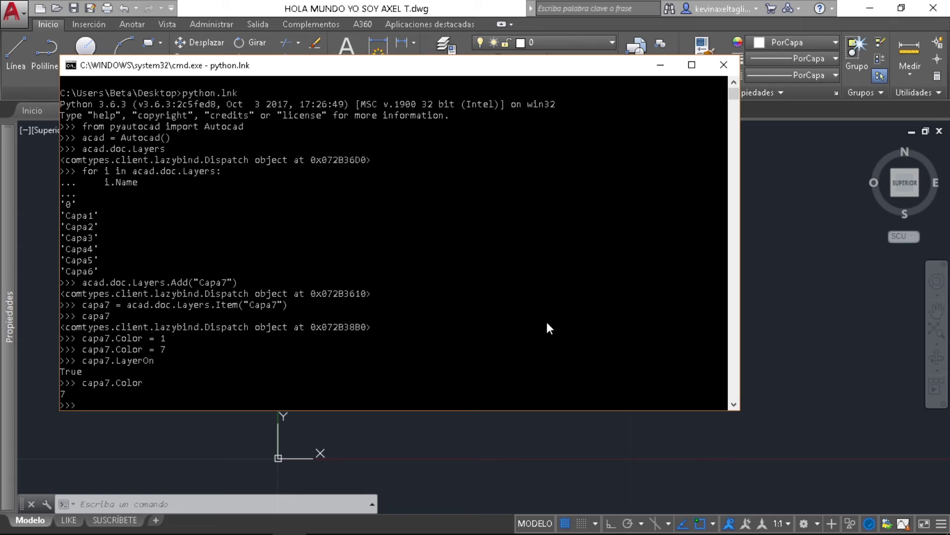
{"action": "type", "text": "capa7."}
{"action": "type", "text": "LayerOn"}
{"action": "type", "text": " ="}
{"action": "type", "text": " Dalse"}
{"action": "key", "text": "Return"}
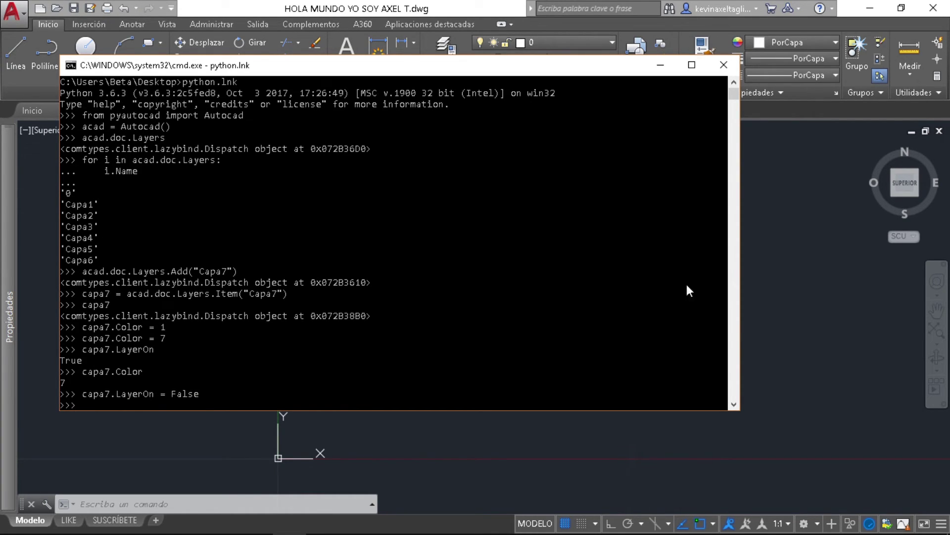
Check the Capa7 line is hidden, then set capa7.LayerOn = True so it reappears.
{"action": "left_click", "coordinate": [776, 270]}
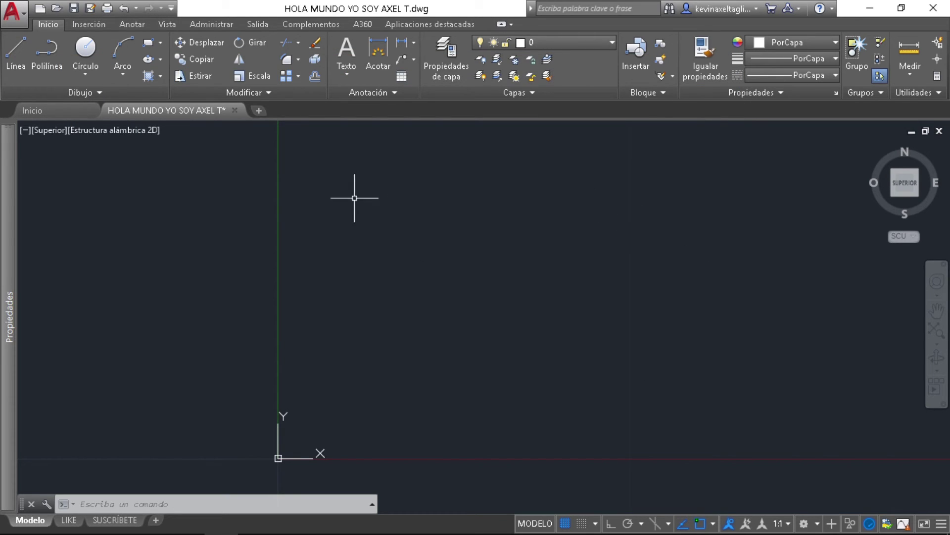
{"action": "left_click", "coordinate": [582, 42]}
{"action": "left_click", "coordinate": [290, 521]}
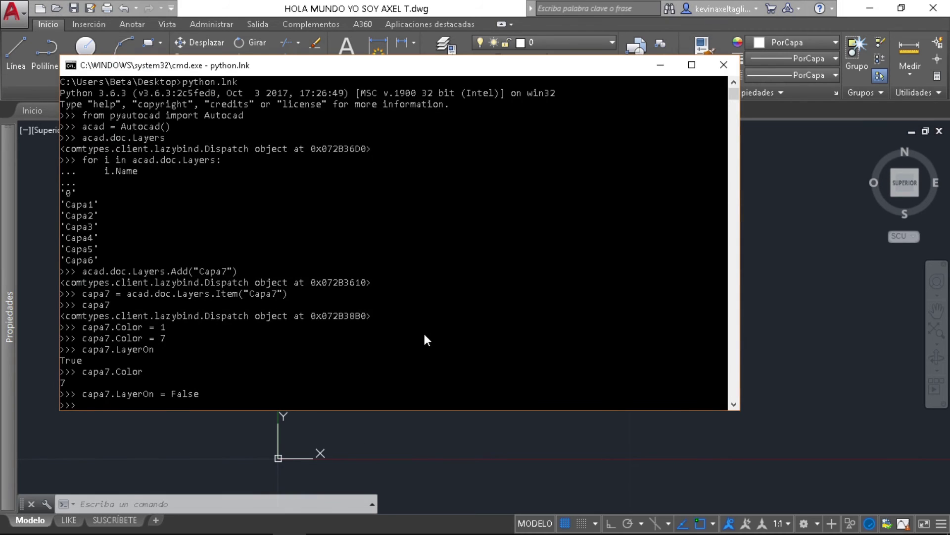
{"action": "key", "text": "Up"}
{"action": "key", "text": "BackSpace"}
{"action": "key", "text": "BackSpace"}
{"action": "key", "text": "BackSpace"}
{"action": "key", "text": "BackSpace"}
{"action": "key", "text": "BackSpace"}
{"action": "type", "text": "True"}
{"action": "key", "text": "Return"}
{"action": "left_click", "coordinate": [747, 290]}
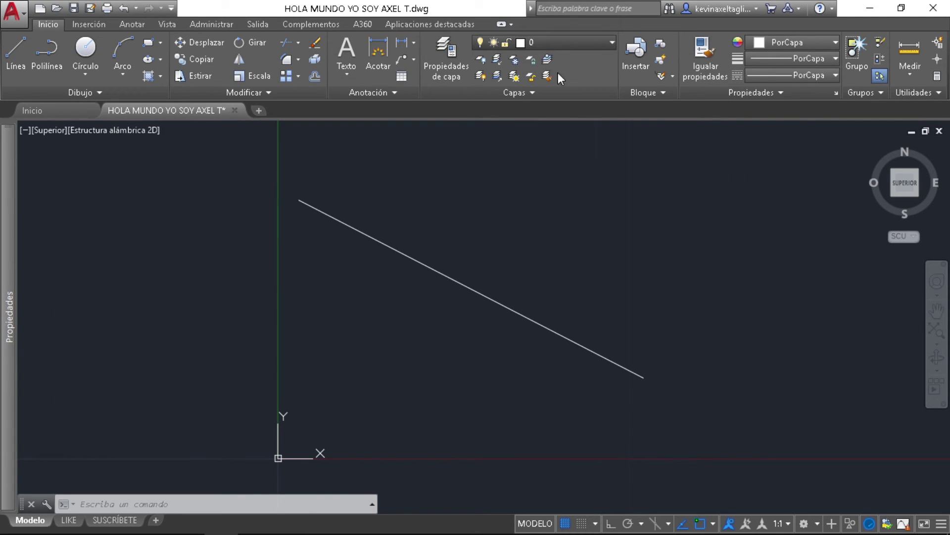
Confirm in the Capas layer list that Capa7 is on again, then return to the Python console.
{"action": "left_click", "coordinate": [559, 43]}
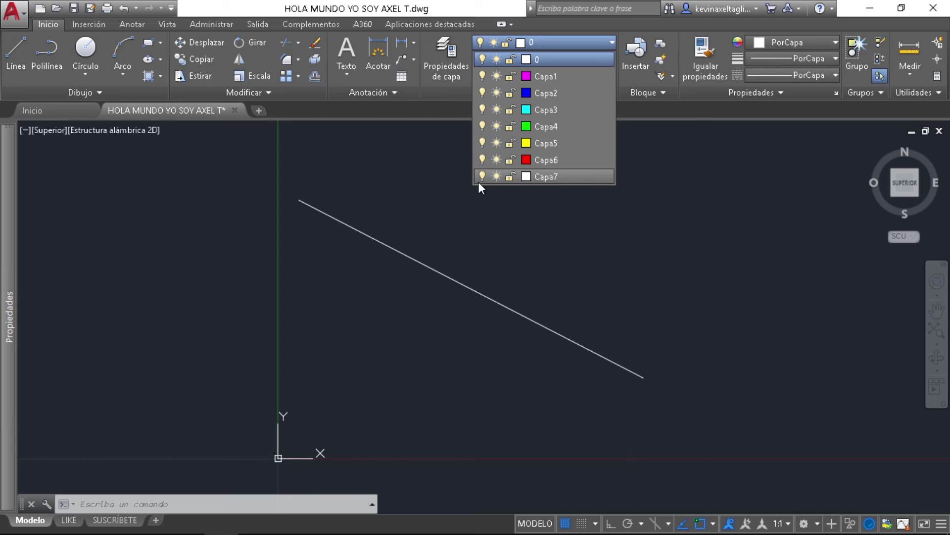
{"action": "left_click", "coordinate": [506, 236]}
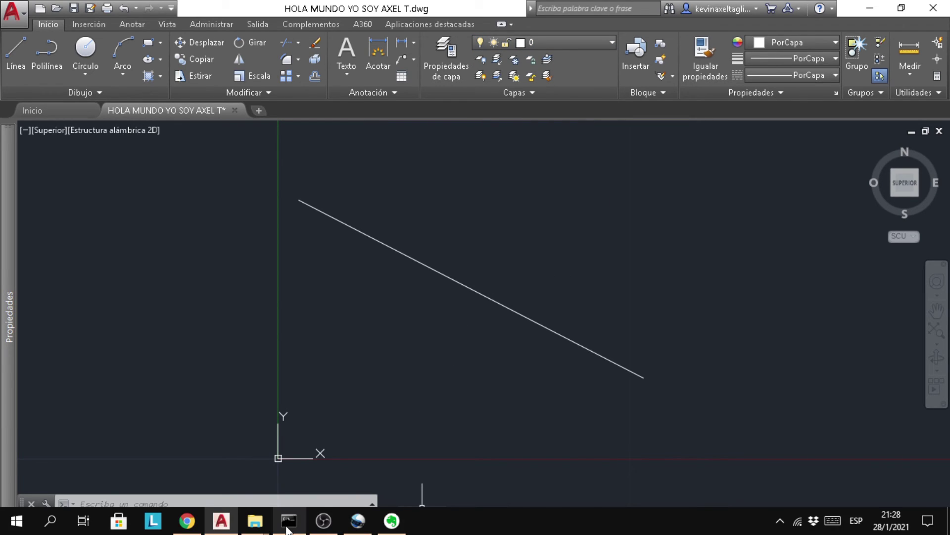
{"action": "left_click", "coordinate": [289, 520]}
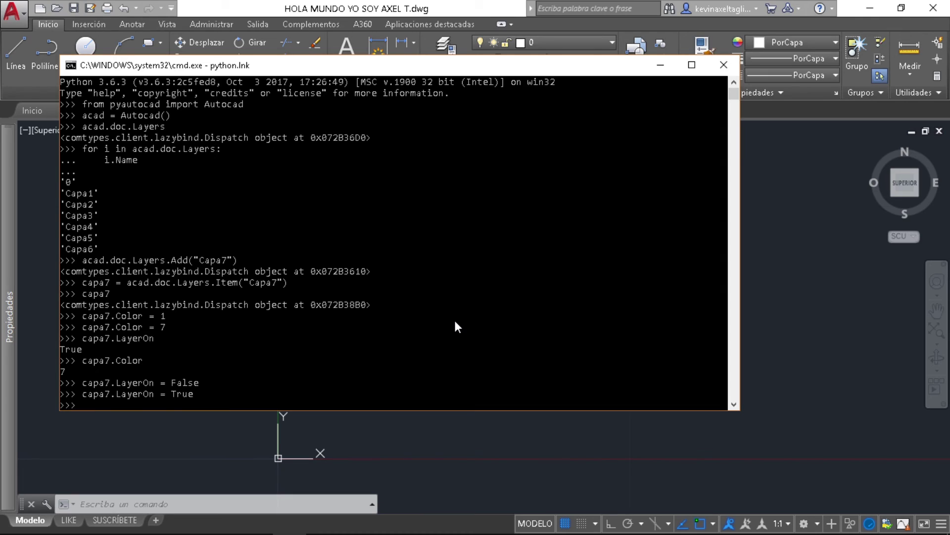